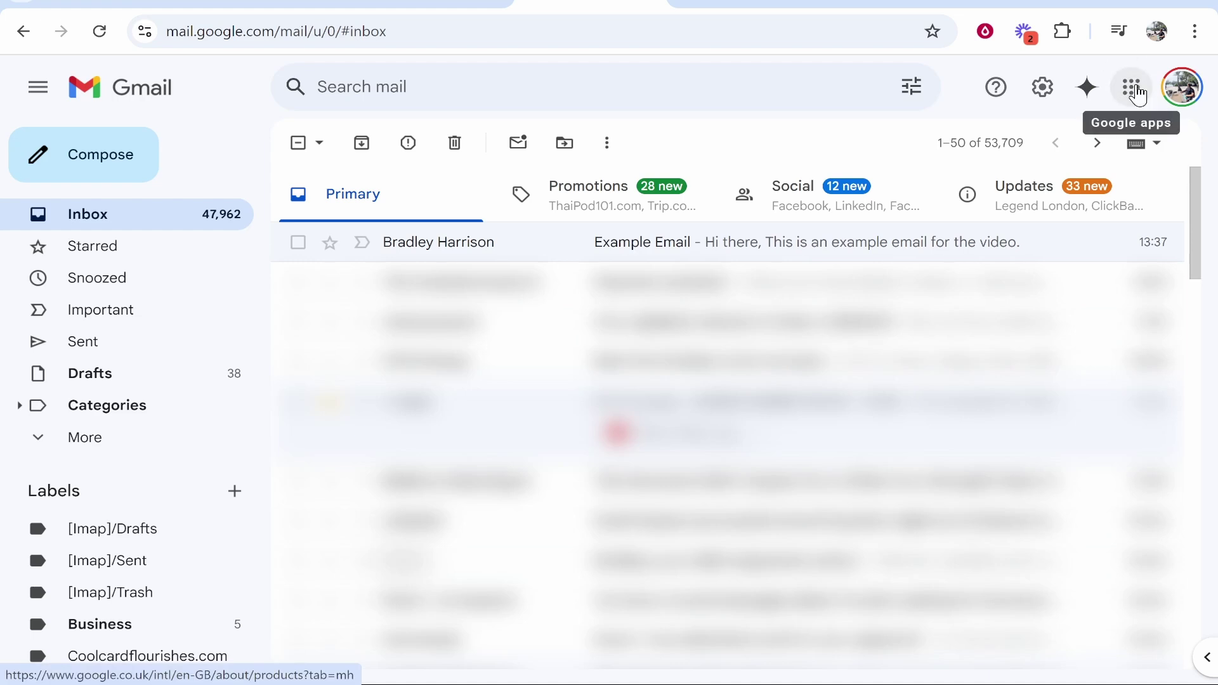
Launch Google Contacts from Gmail's Google apps launcher.
{"action": "left_click", "coordinate": [1132, 88]}
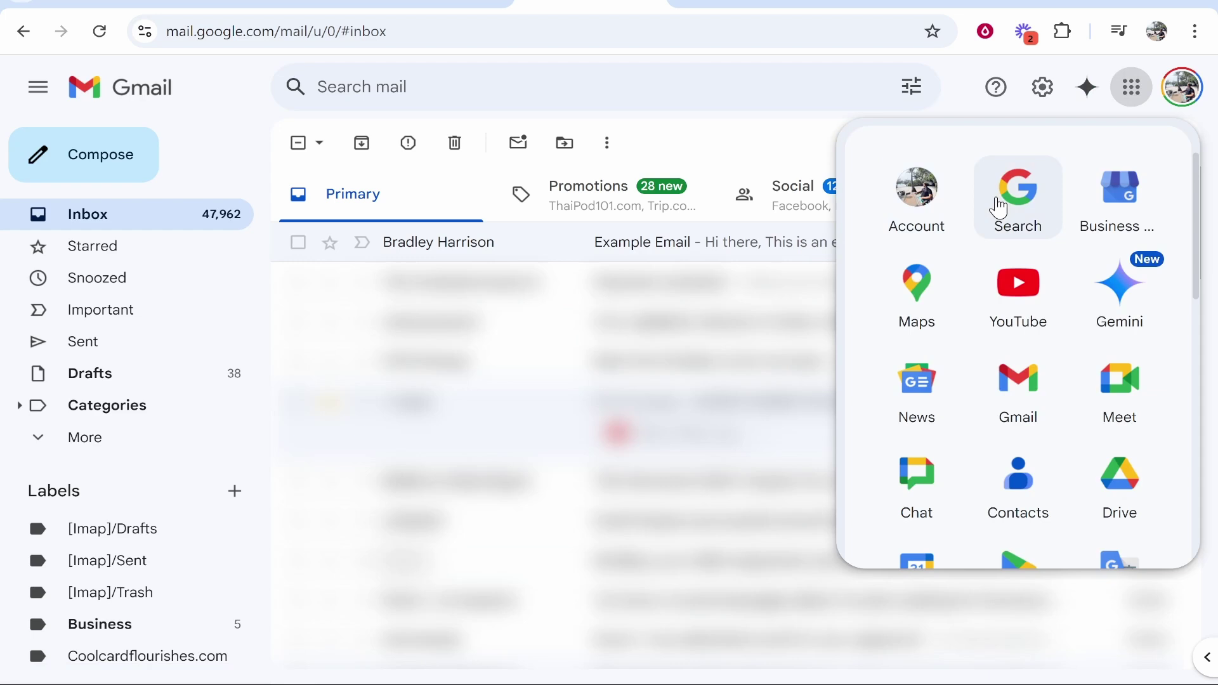
{"action": "scroll", "coordinate": [997, 207], "scroll_direction": "down", "scroll_amount": 2}
{"action": "scroll", "coordinate": [1055, 231], "scroll_direction": "down", "scroll_amount": 5}
{"action": "scroll", "coordinate": [1076, 283], "scroll_direction": "down", "scroll_amount": 1}
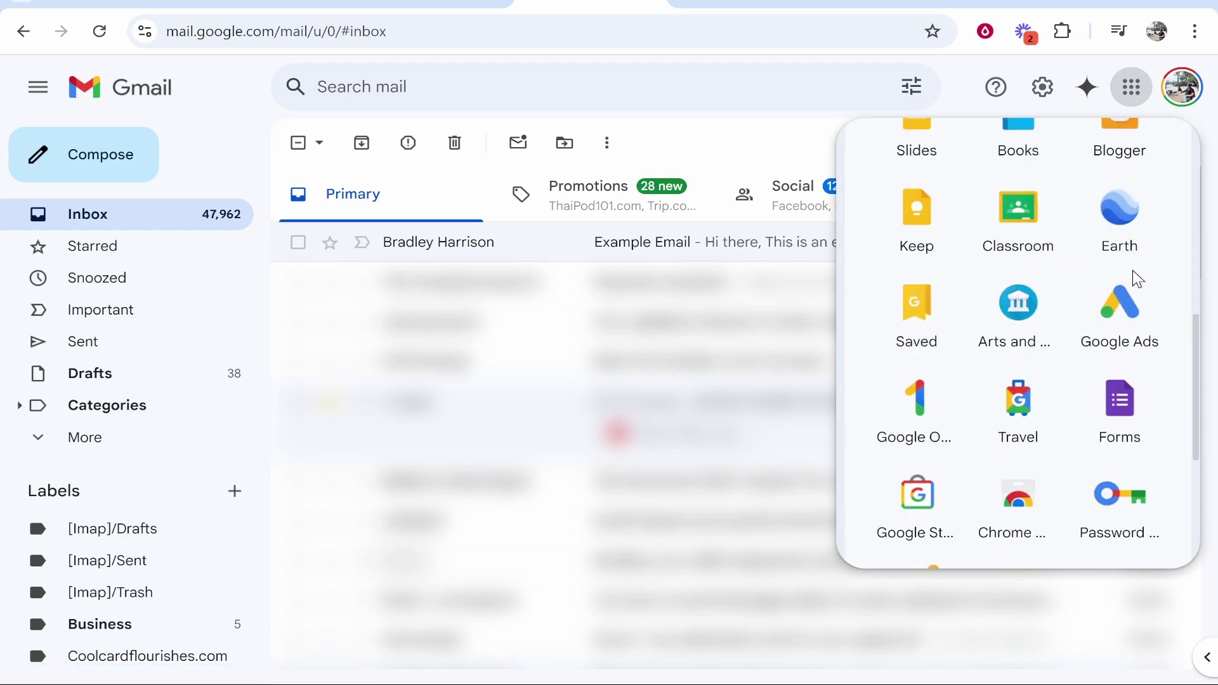
{"action": "scroll", "coordinate": [988, 269], "scroll_direction": "up", "scroll_amount": 5}
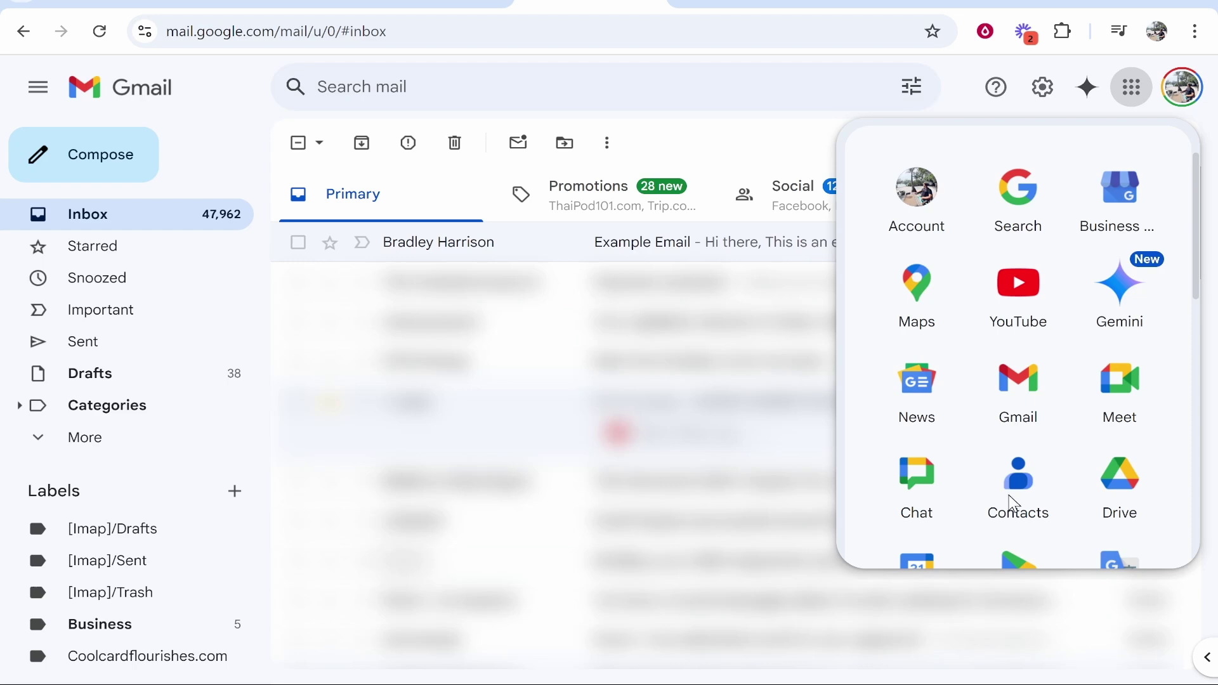
{"action": "left_click", "coordinate": [1027, 473]}
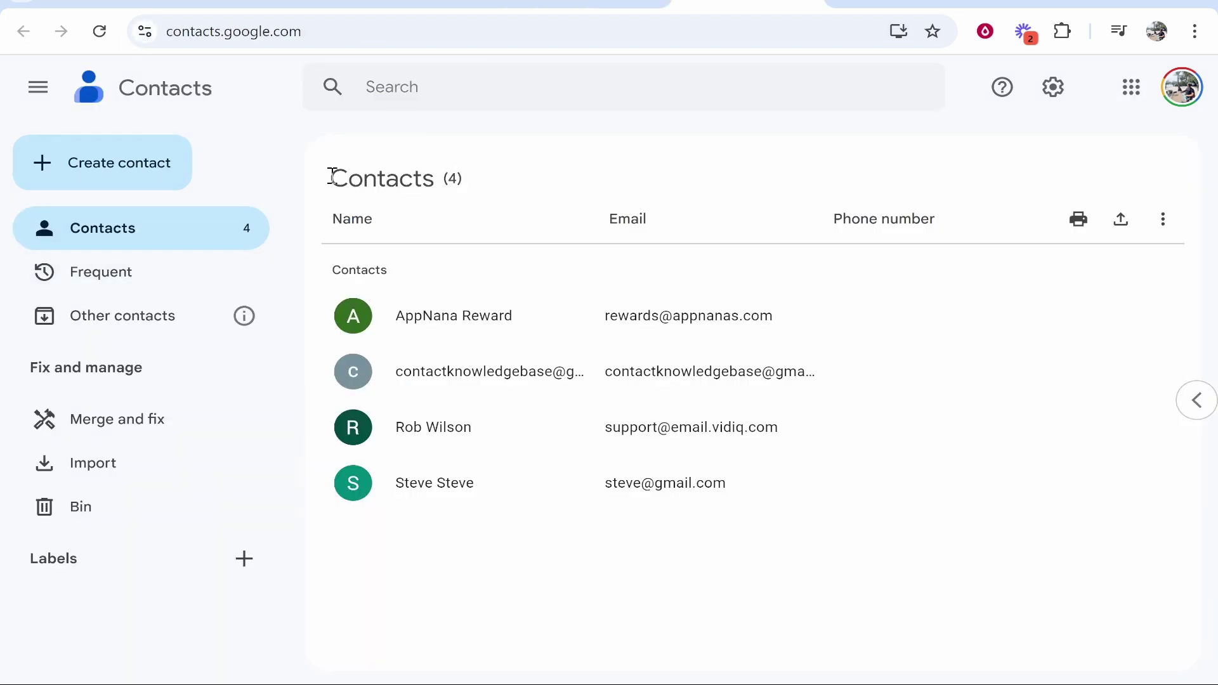
Delete the AppNana Reward and contactknowledgebase contacts, moving them to the Bin.
{"action": "left_click_drag", "start_coordinate": [331, 178], "coordinate": [517, 168]}
{"action": "left_click", "coordinate": [509, 154]}
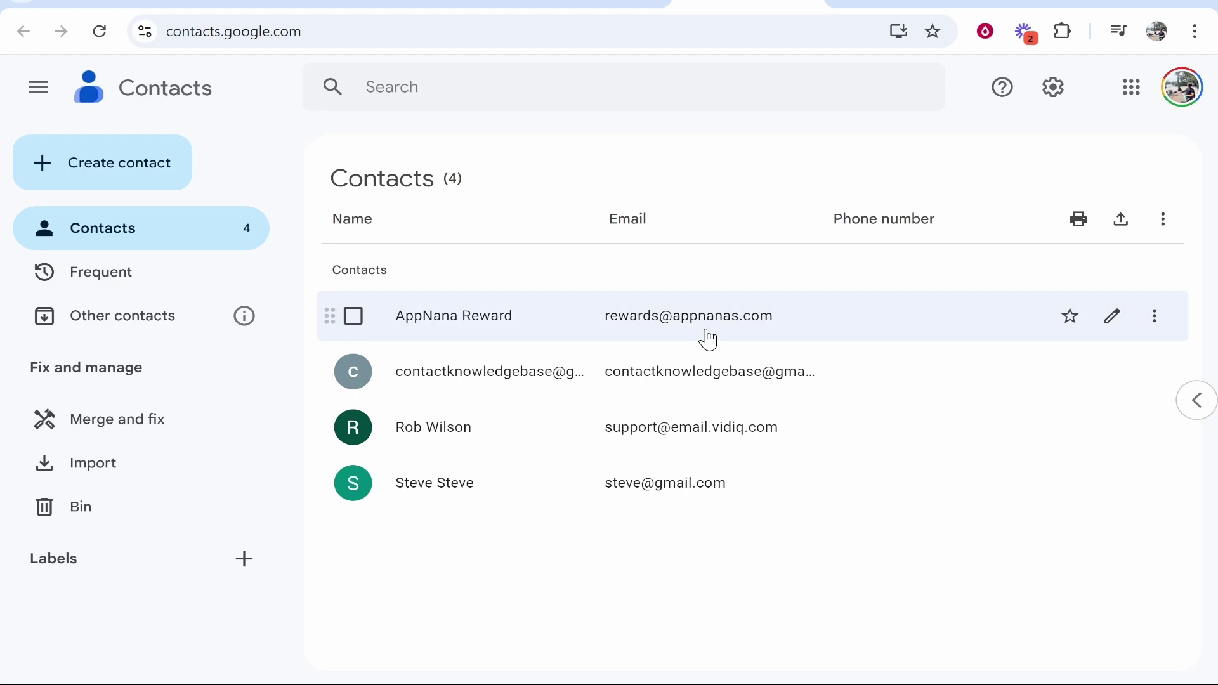
{"action": "mouse_move", "coordinate": [571, 316]}
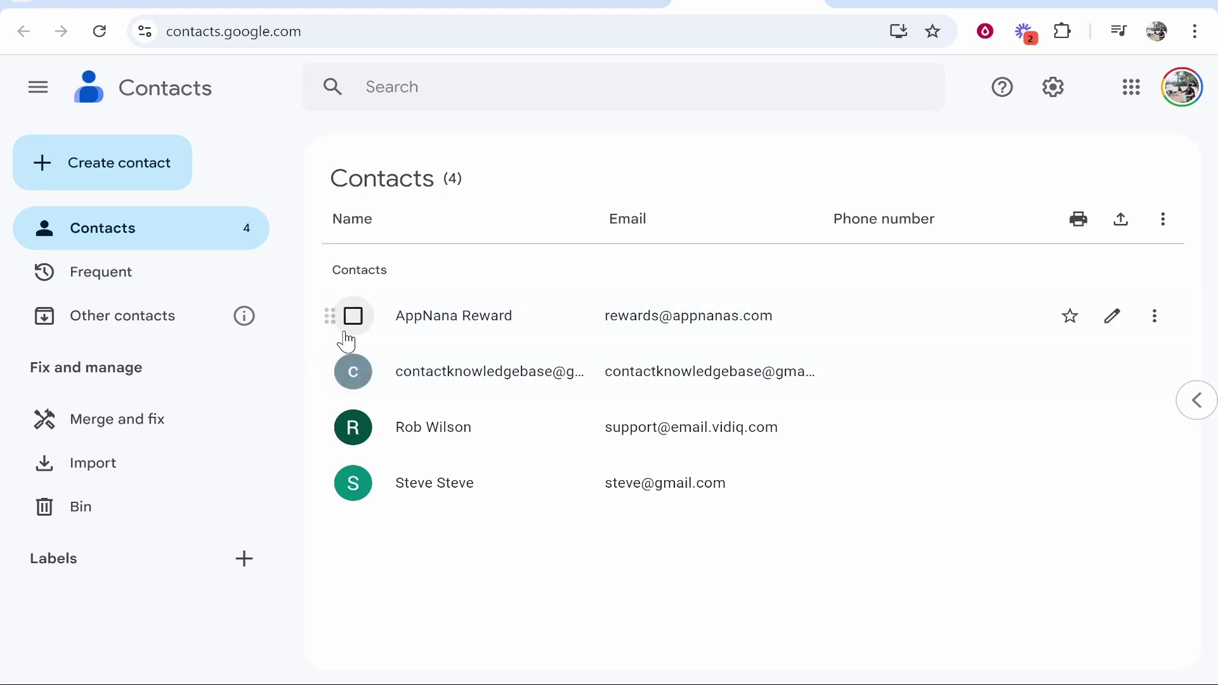
{"action": "left_click", "coordinate": [353, 316]}
{"action": "left_click", "coordinate": [353, 371]}
{"action": "left_click", "coordinate": [1163, 219]}
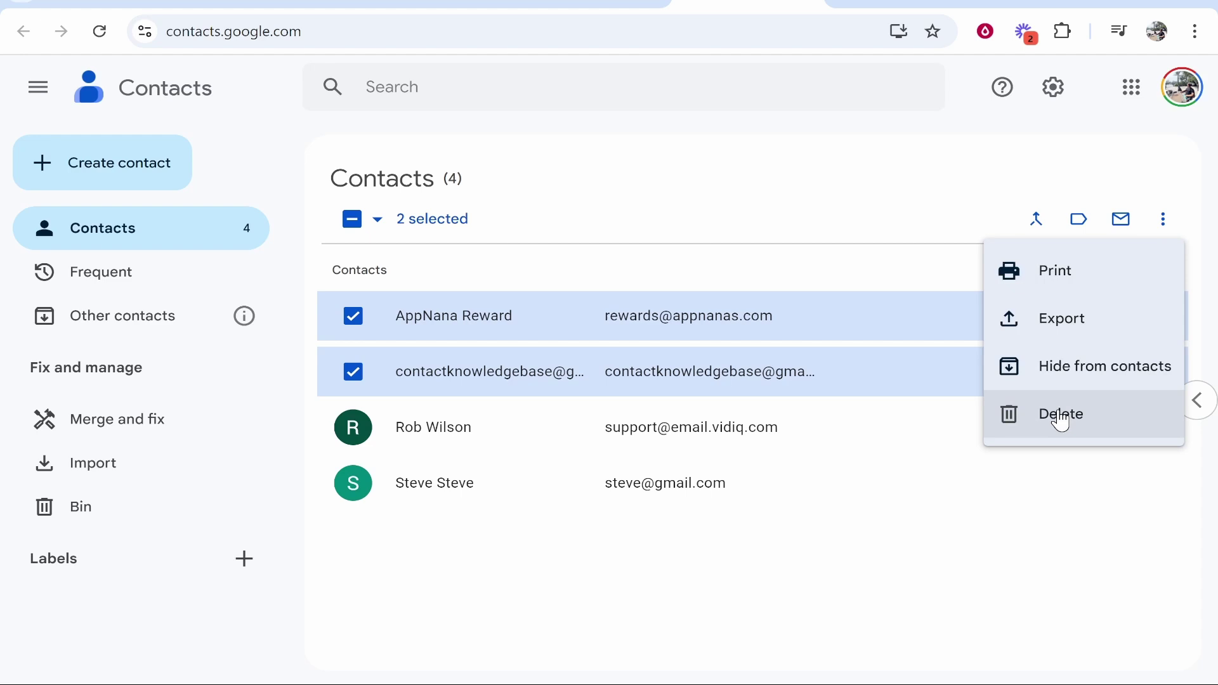
{"action": "left_click", "coordinate": [1048, 426]}
{"action": "left_click", "coordinate": [796, 417]}
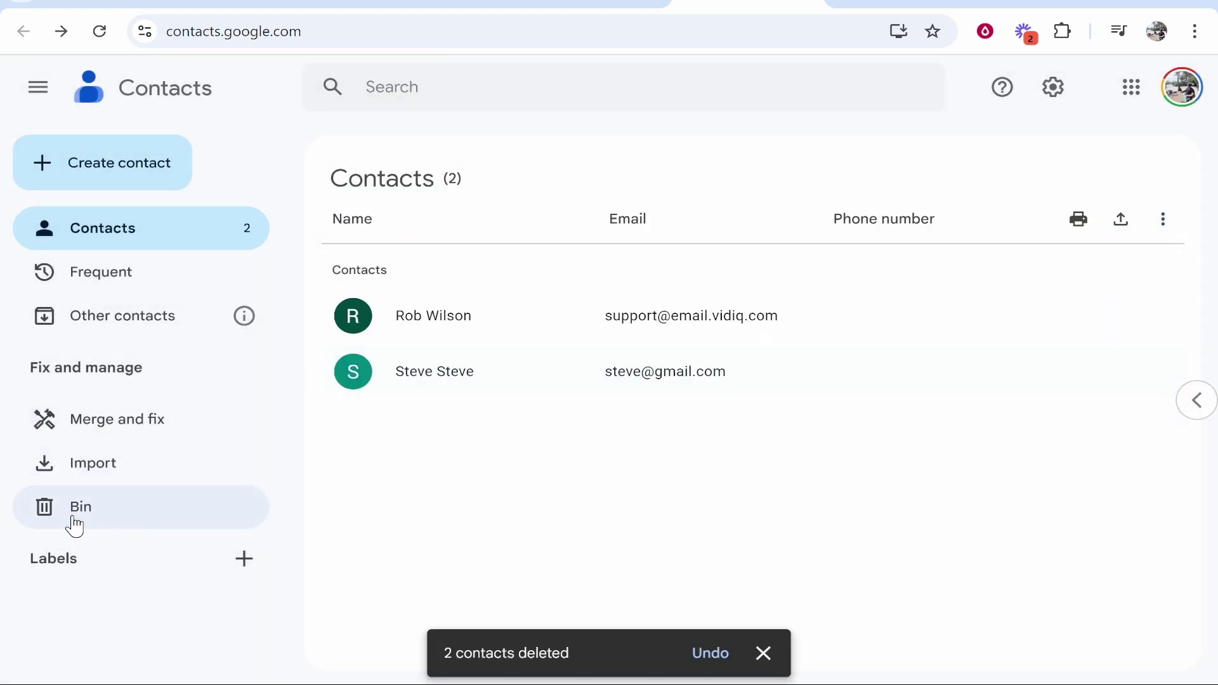
Confirm Delete forever for both binned contacts, reaching the Verify it's you prompt.
{"action": "left_click", "coordinate": [72, 519]}
{"action": "left_click", "coordinate": [353, 320]}
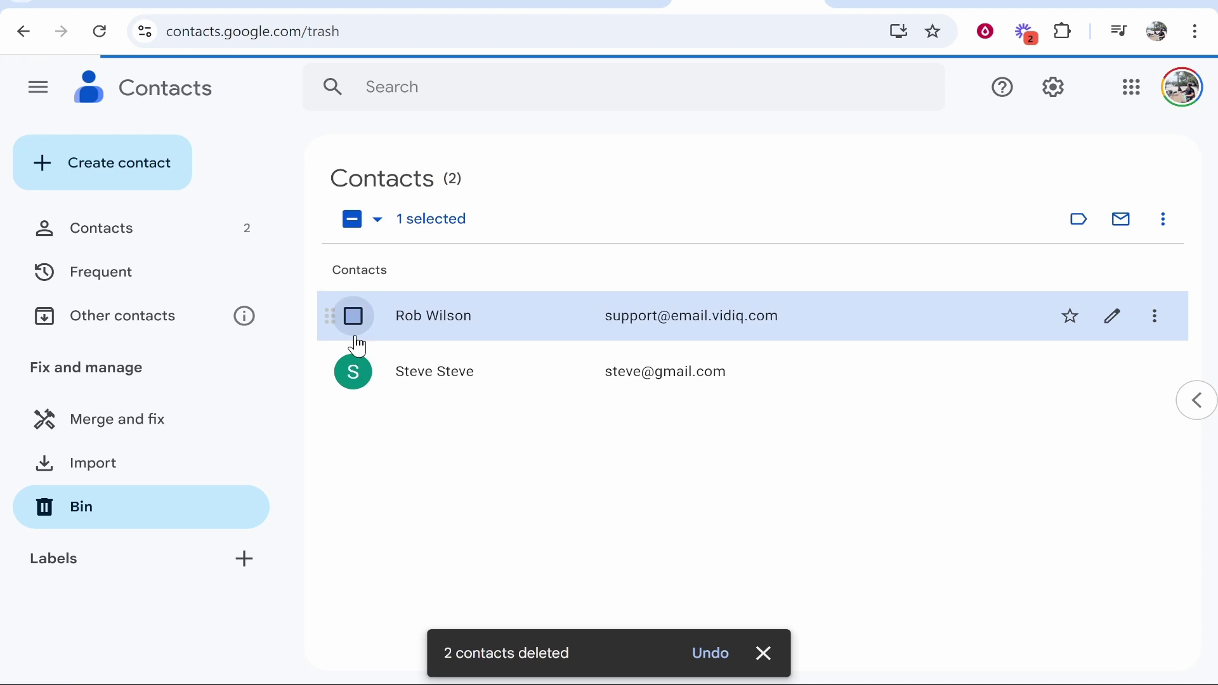
{"action": "left_click", "coordinate": [352, 381]}
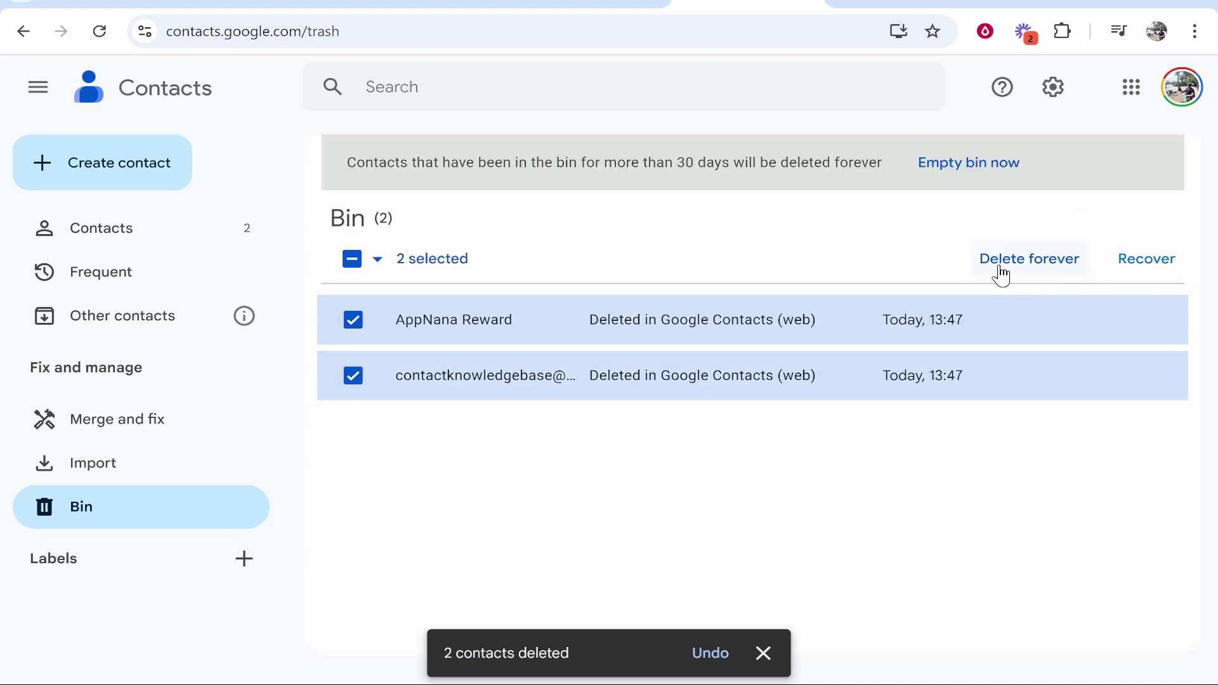
{"action": "left_click", "coordinate": [1018, 271]}
{"action": "left_click", "coordinate": [671, 419]}
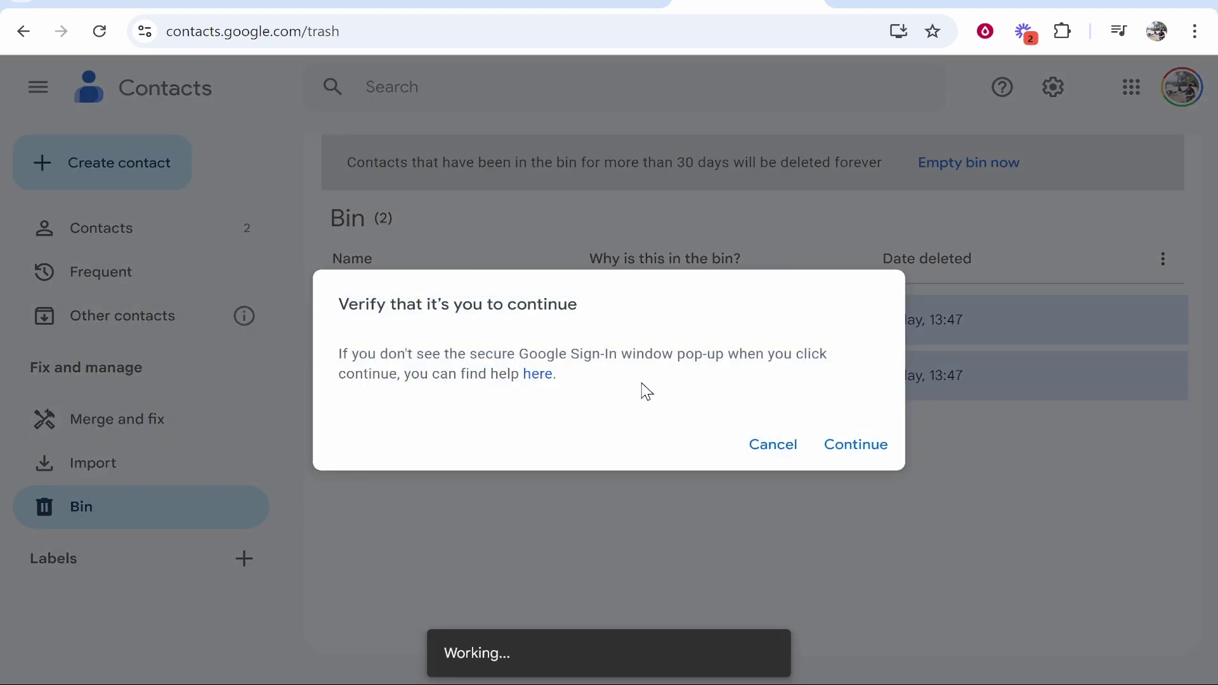
{"action": "left_click_drag", "start_coordinate": [585, 314], "coordinate": [339, 310]}
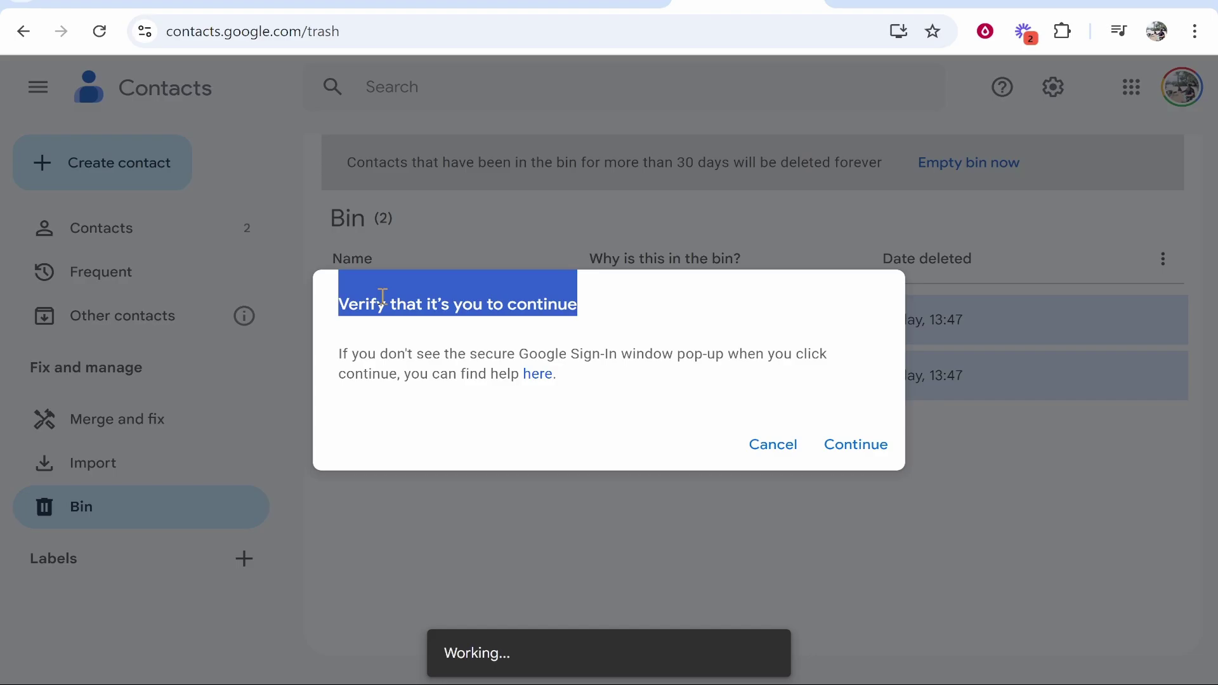